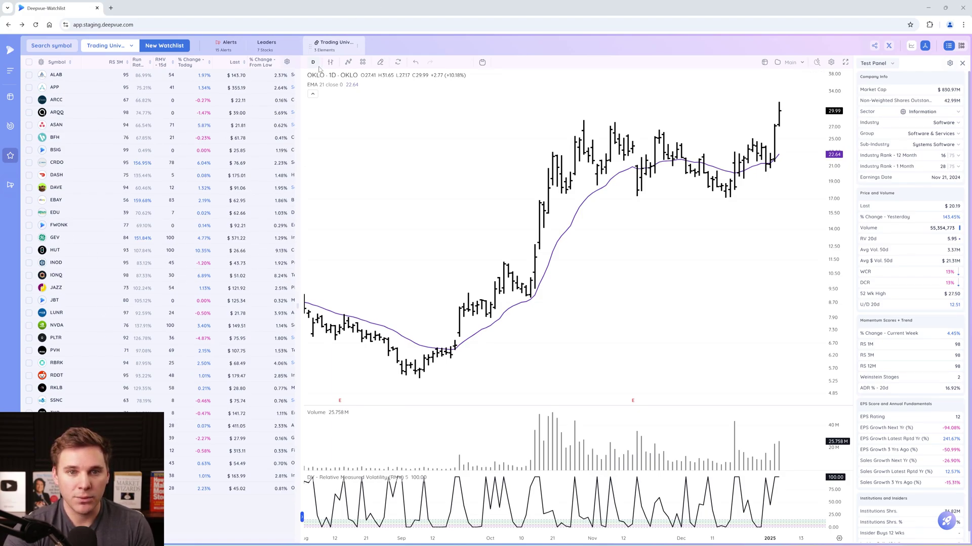
Switch to the Leaders watchlist showing its 7 stocks (TSLA, RDDT, ALAB, NVDA, GEV, PLTR, VST).
{"action": "mouse_move", "coordinate": [336, 46]}
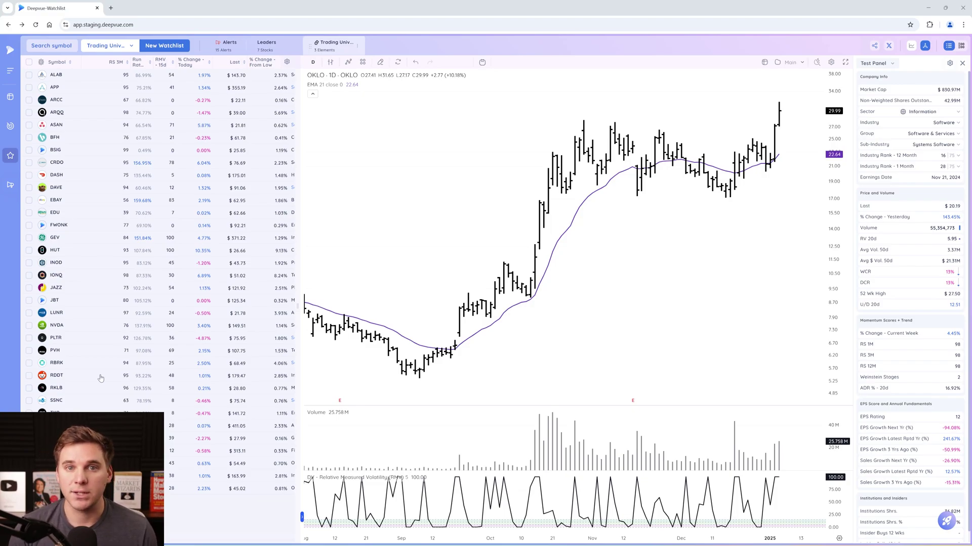
{"action": "left_click", "coordinate": [272, 46]}
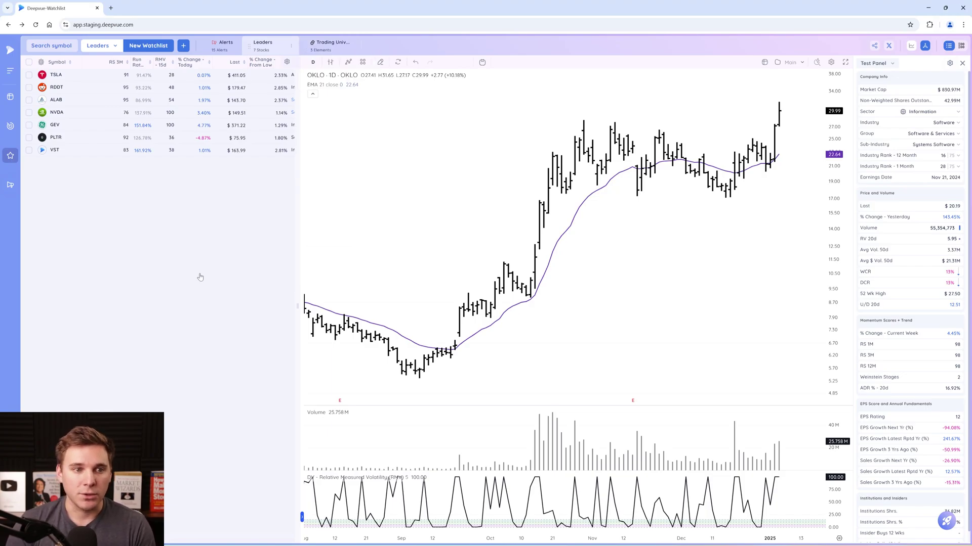
In the screener, open Tight 21 ema and chart its results down to EBAY and EDU.
{"action": "left_click", "coordinate": [10, 126]}
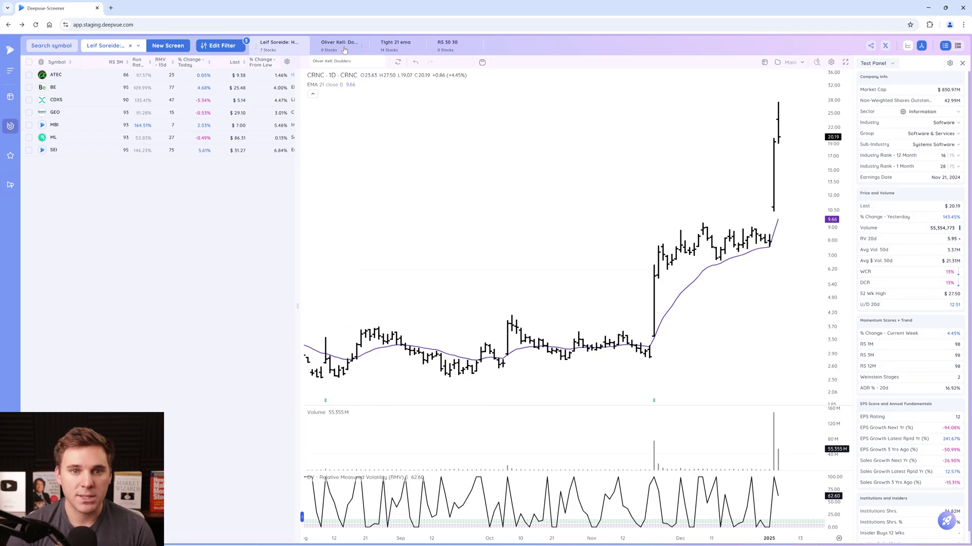
{"action": "left_click", "coordinate": [396, 50]}
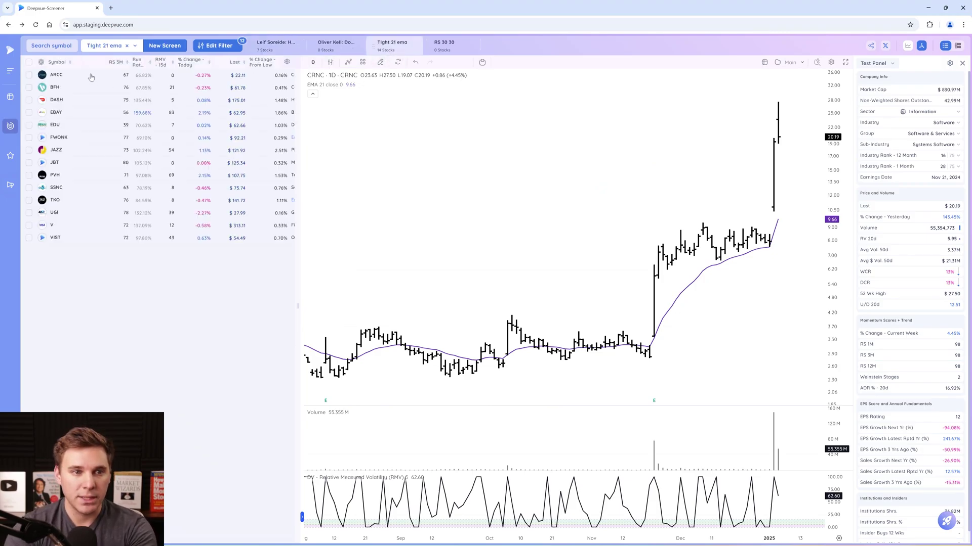
{"action": "left_click", "coordinate": [91, 76]}
{"action": "left_click", "coordinate": [120, 89]}
{"action": "left_click", "coordinate": [133, 100]}
{"action": "left_click", "coordinate": [142, 108]}
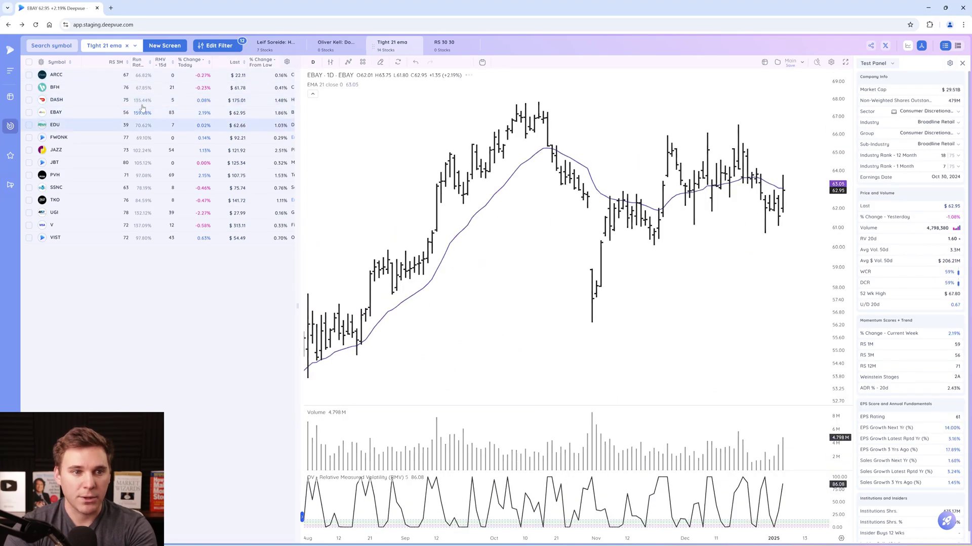
{"action": "left_click", "coordinate": [143, 121]}
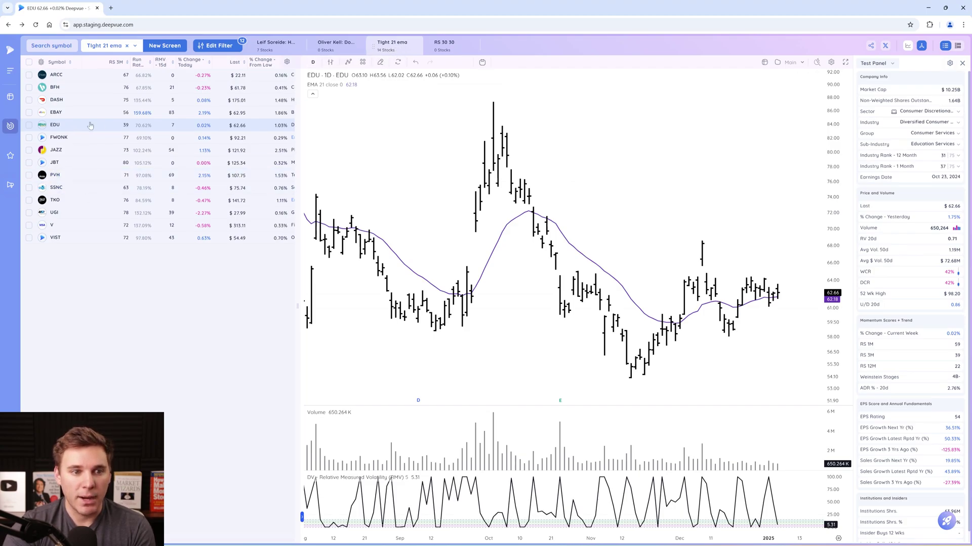
View the RS 30 30 screen, then return to the Trading Universe watchlist.
{"action": "left_click", "coordinate": [447, 49]}
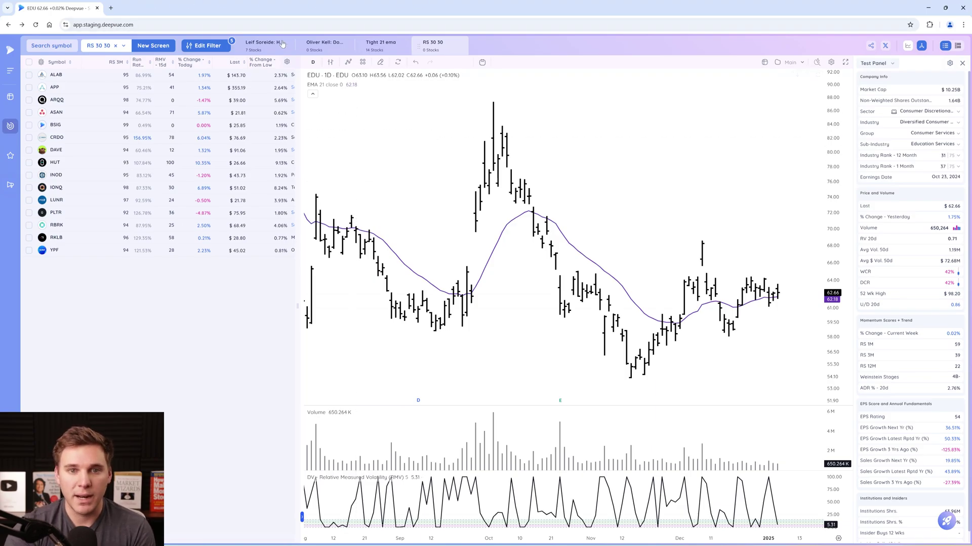
{"action": "left_click", "coordinate": [10, 155]}
{"action": "left_click", "coordinate": [321, 44]}
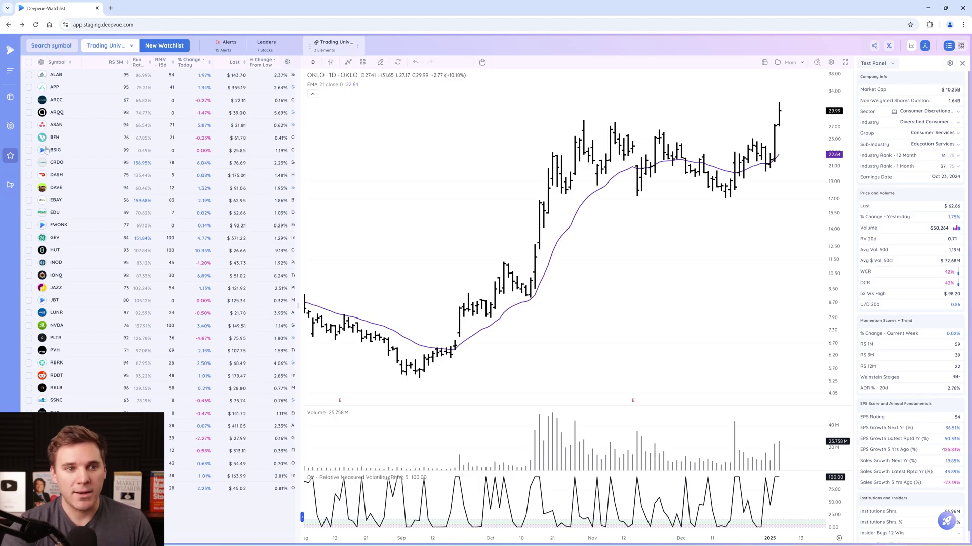
Chart a few Trading Universe stocks ending on EDU, then start a new watchlist.
{"action": "left_click", "coordinate": [95, 77]}
{"action": "key", "text": "Down"}
{"action": "key", "text": "Down"}
{"action": "key", "text": "Down"}
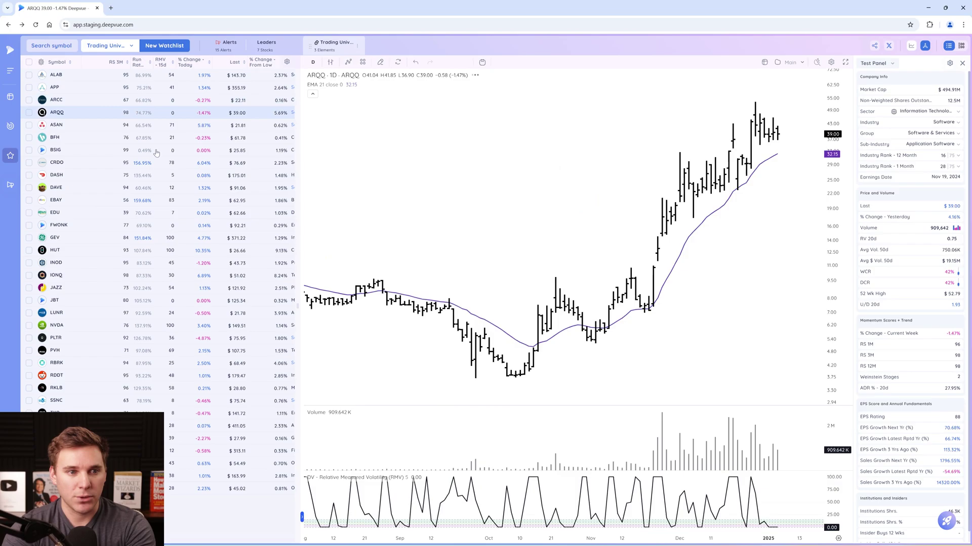
{"action": "left_click", "coordinate": [83, 212]}
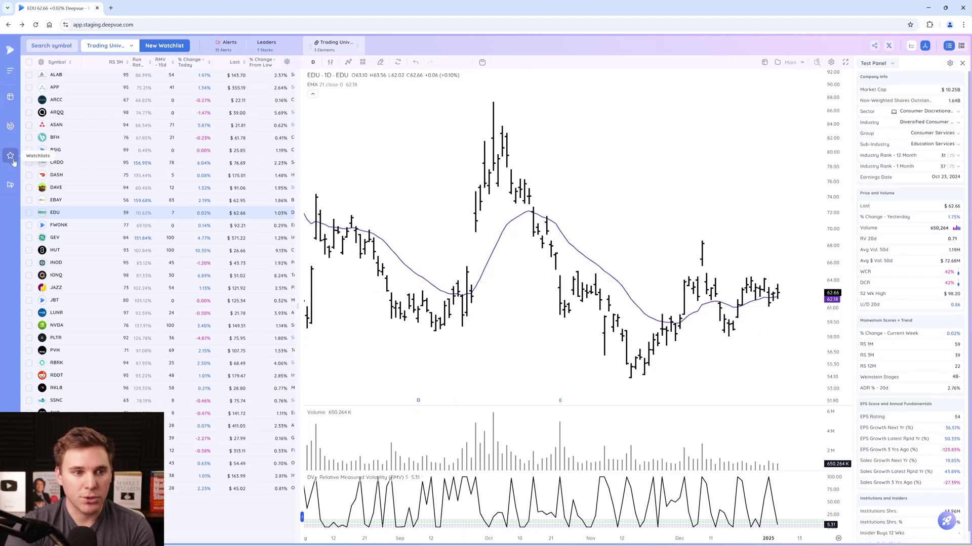
{"action": "left_click", "coordinate": [167, 46]}
{"action": "left_click", "coordinate": [508, 268]}
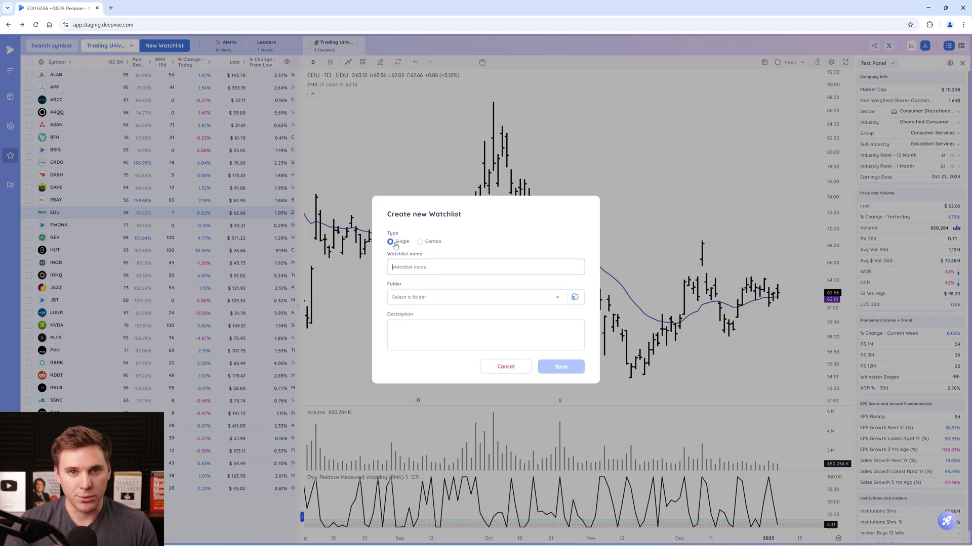
Choose the Combo watchlist type and enter the name 'Combo - Tutorial'.
{"action": "left_click", "coordinate": [419, 242]}
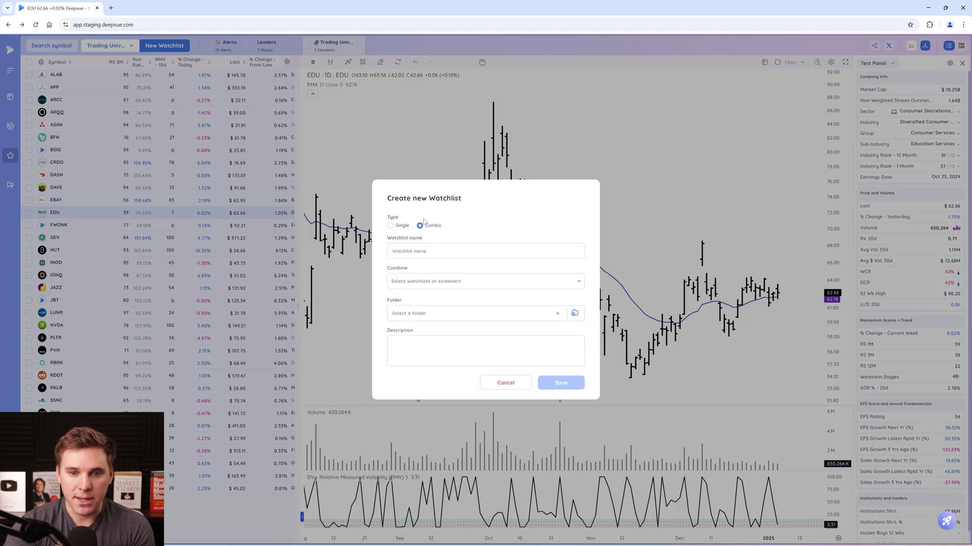
{"action": "left_click", "coordinate": [422, 252]}
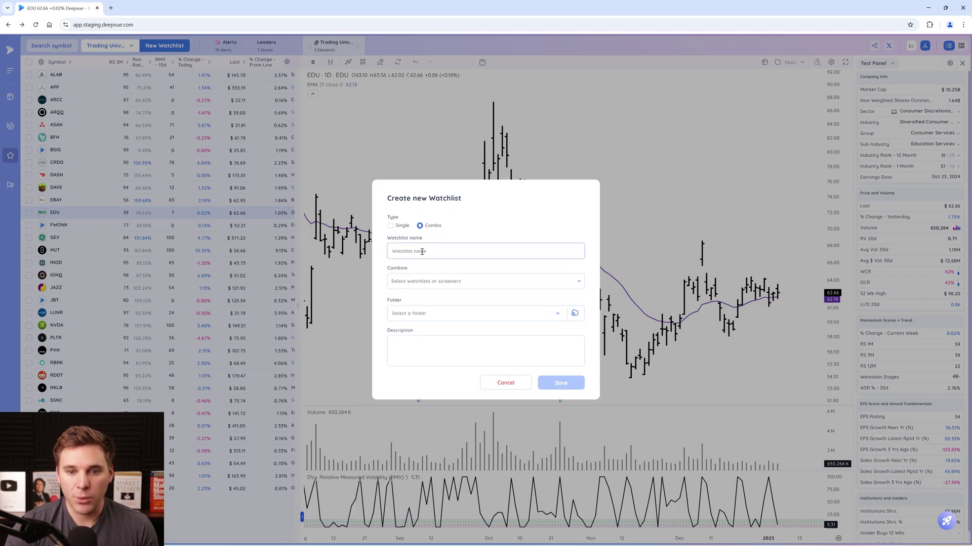
{"action": "type", "text": "Combo"}
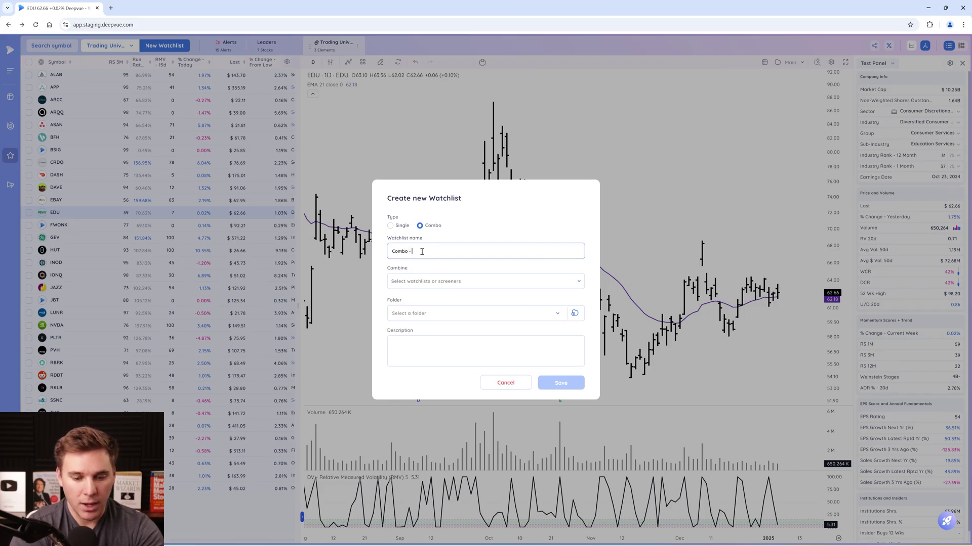
{"action": "type", "text": " - Tu"}
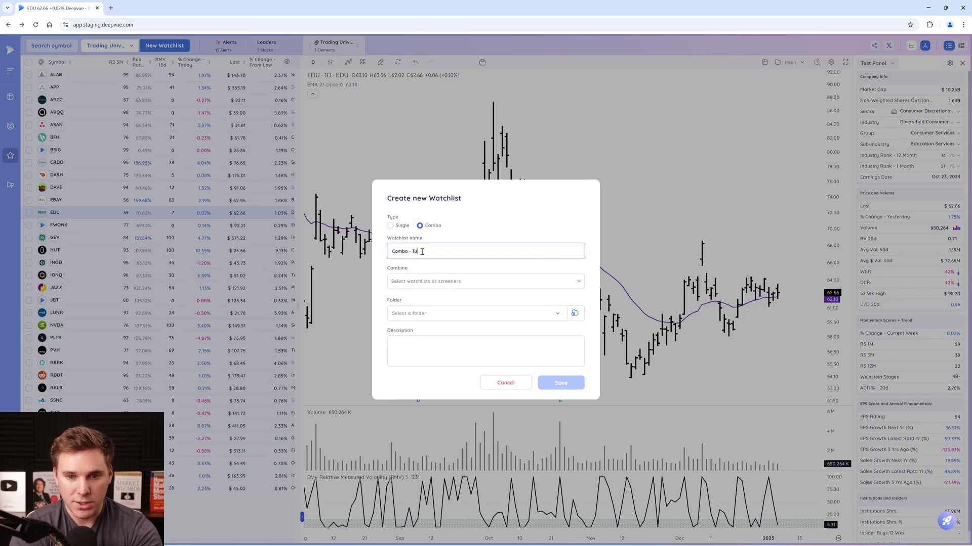
{"action": "type", "text": "torials"}
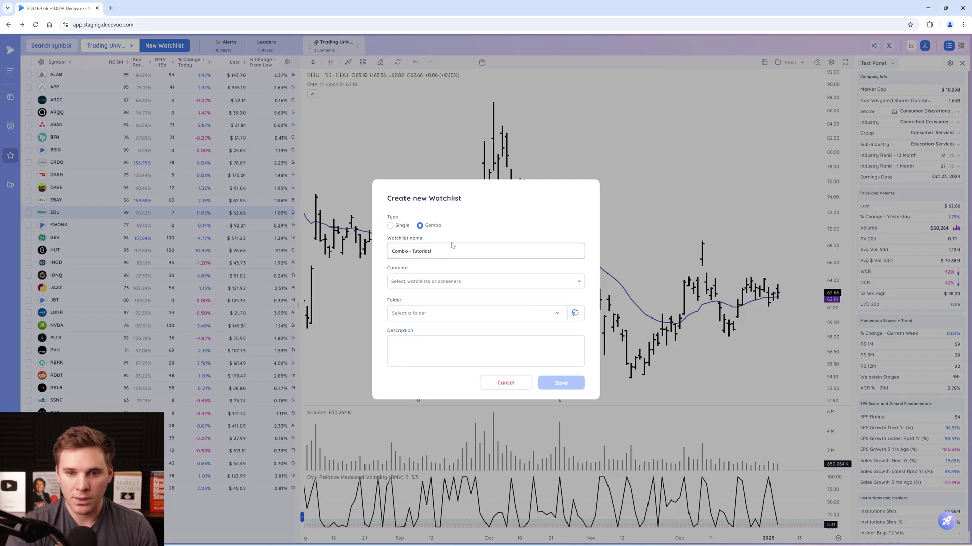
{"action": "key", "text": "BackSpace"}
{"action": "key", "text": "BackSpace"}
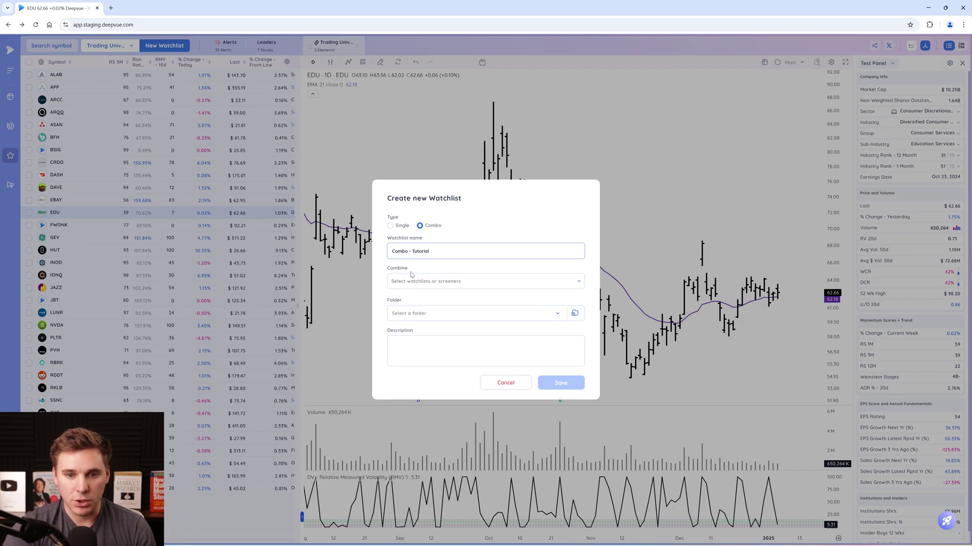
{"action": "left_click", "coordinate": [580, 285]}
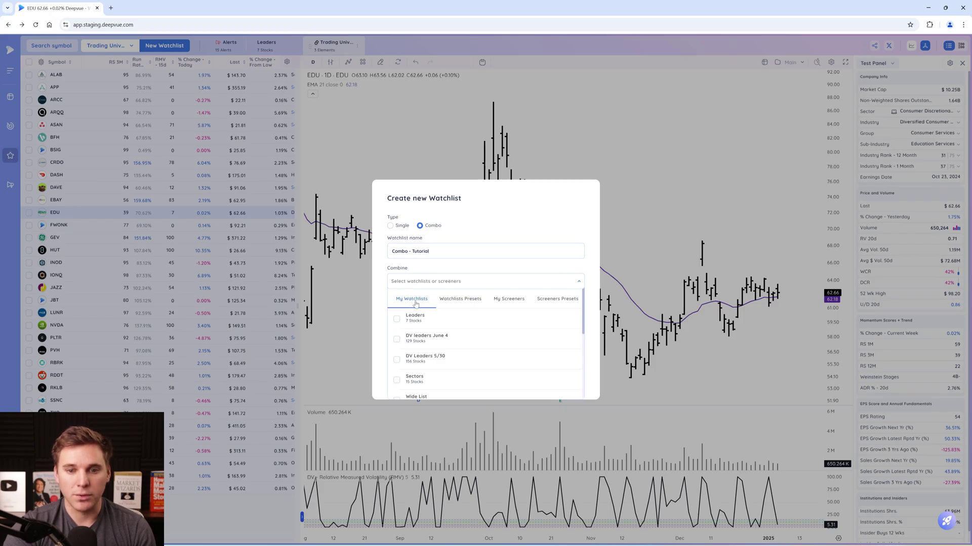
{"action": "left_click", "coordinate": [461, 303]}
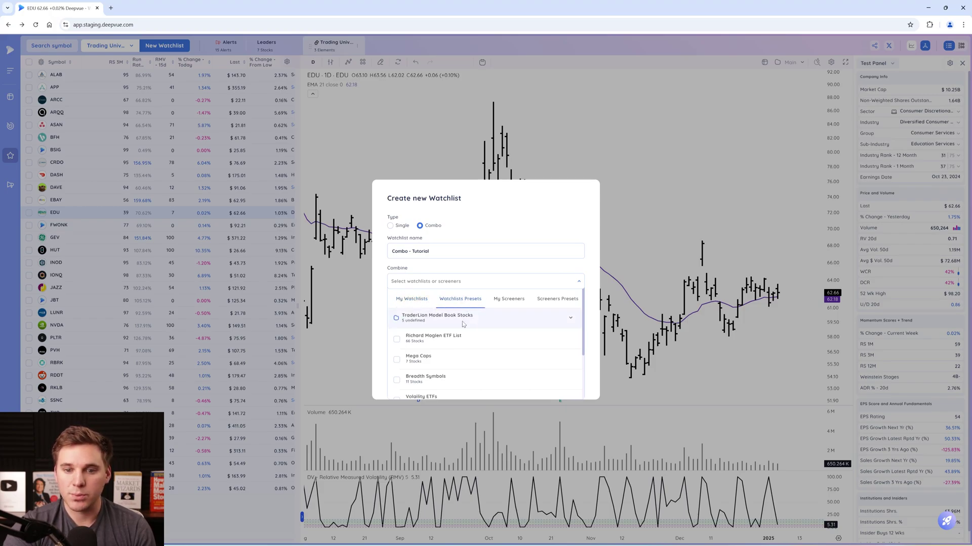
{"action": "left_click", "coordinate": [514, 303]}
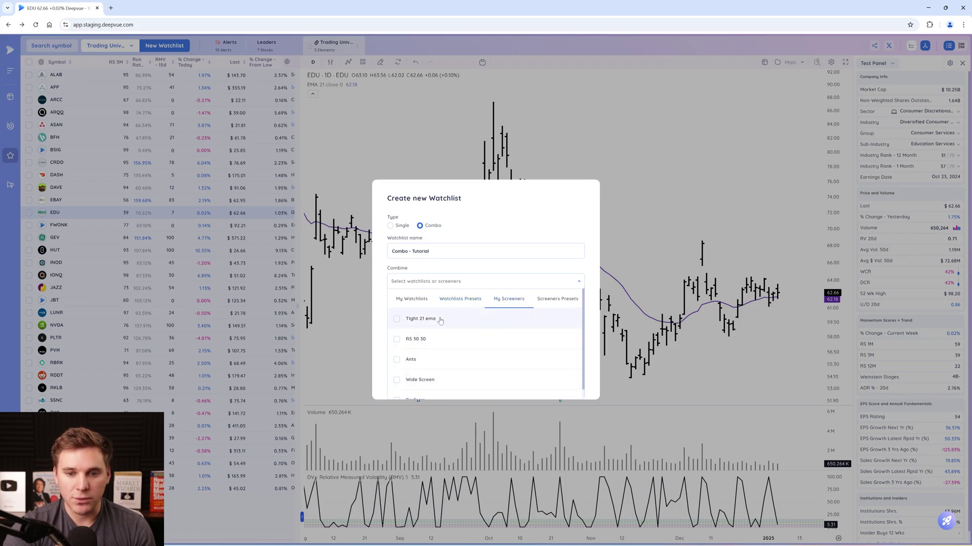
{"action": "left_click", "coordinate": [557, 301]}
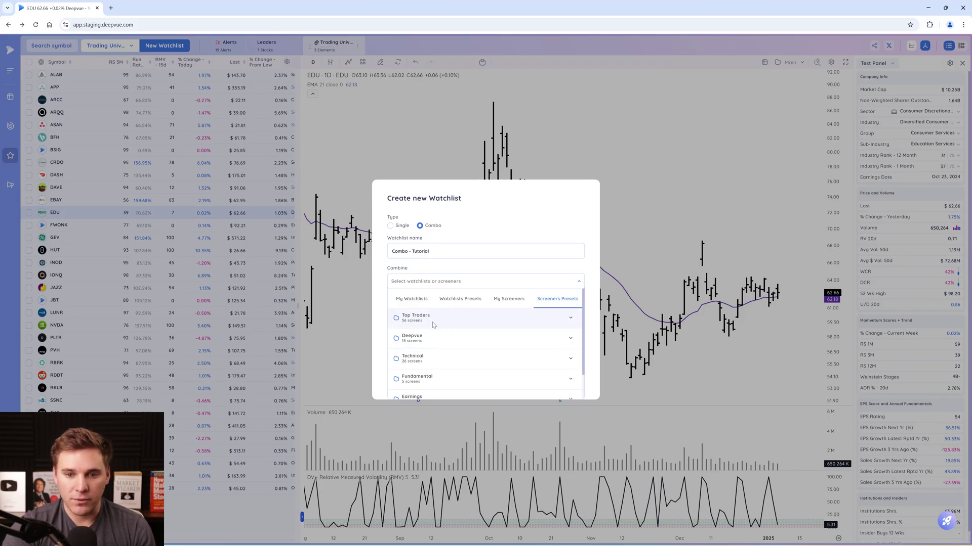
{"action": "scroll", "coordinate": [431, 327], "scroll_direction": "down", "scroll_amount": 1}
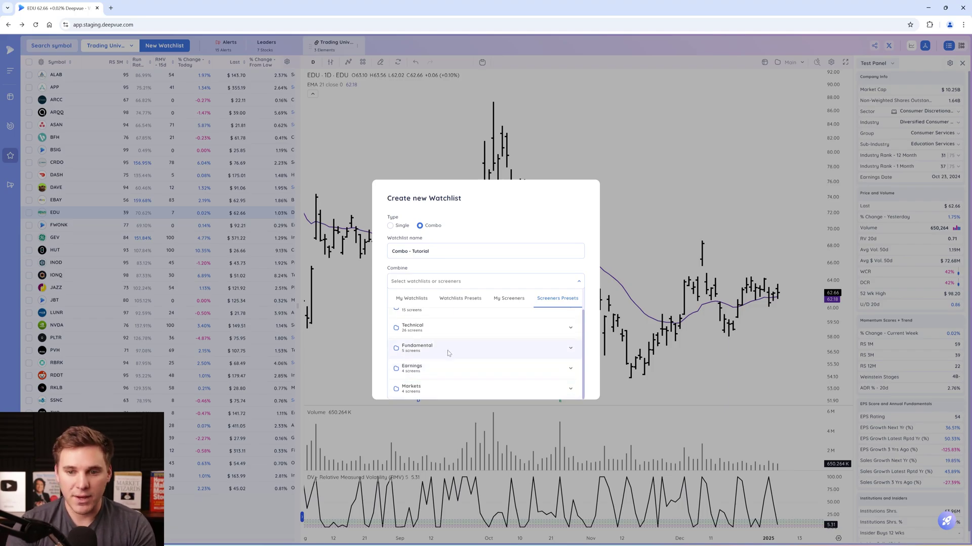
{"action": "scroll", "coordinate": [447, 350], "scroll_direction": "up", "scroll_amount": 1}
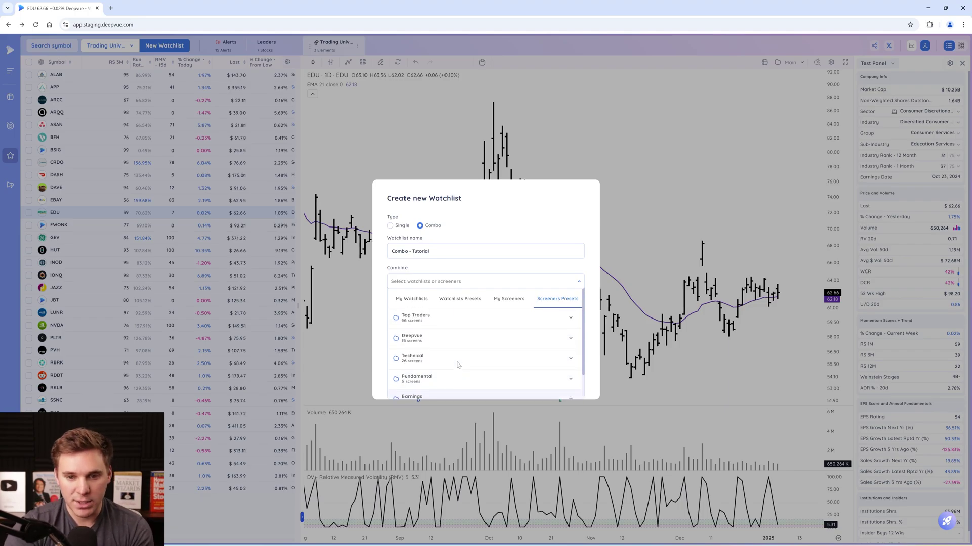
Tick Leaders under My Watchlists plus Tight 21 ema and RS 30 30 under My Screeners.
{"action": "left_click", "coordinate": [424, 303]}
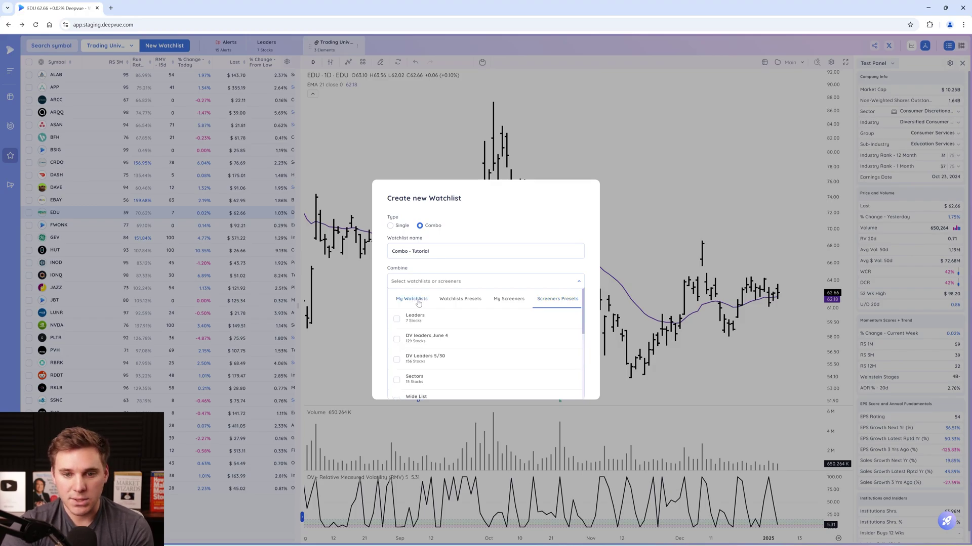
{"action": "left_click", "coordinate": [396, 321]}
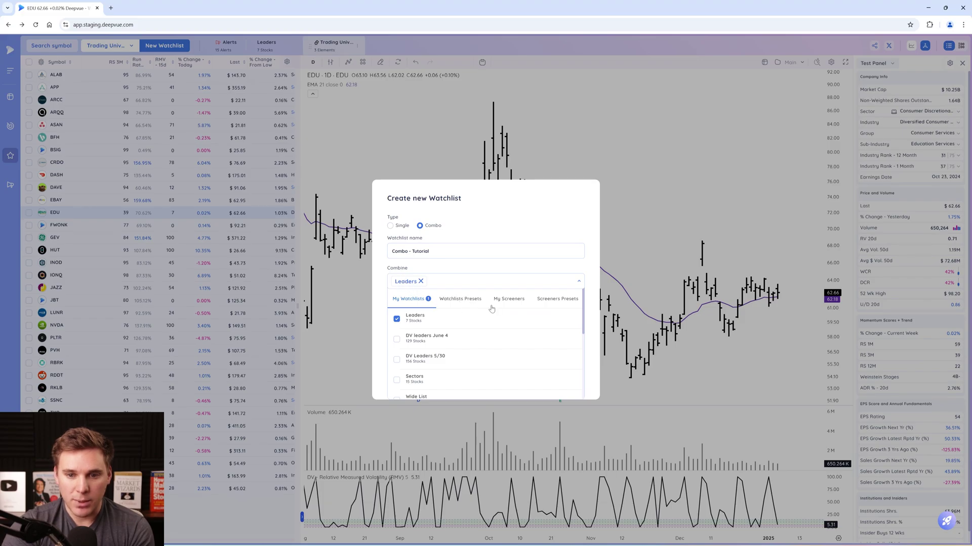
{"action": "left_click", "coordinate": [510, 301]}
{"action": "left_click", "coordinate": [397, 320]}
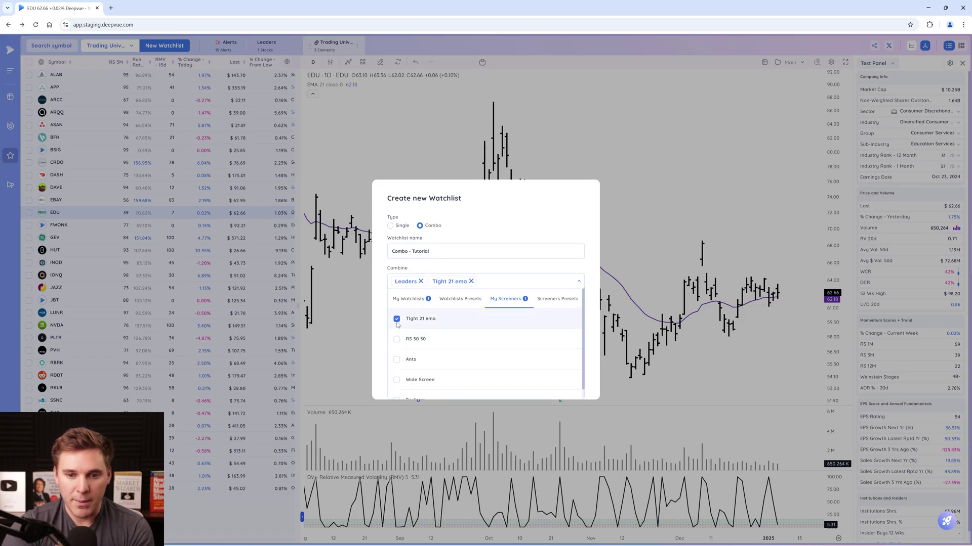
{"action": "left_click", "coordinate": [397, 340]}
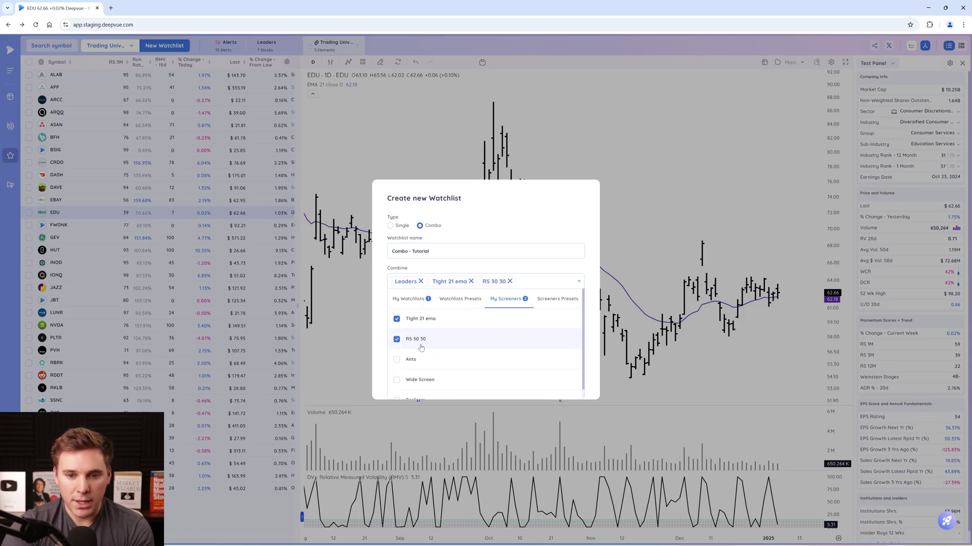
{"action": "scroll", "coordinate": [462, 334], "scroll_direction": "down", "scroll_amount": 1}
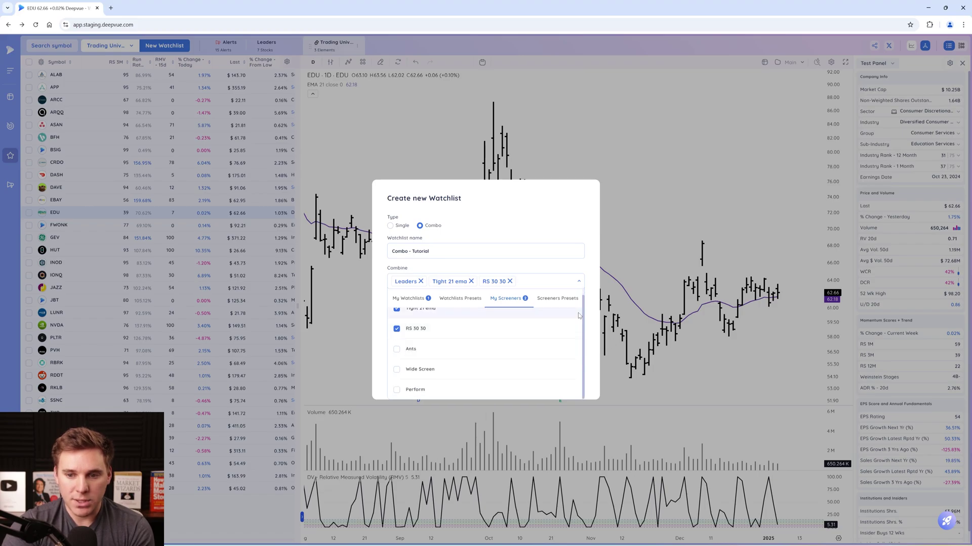
Create a new folder named Combo and save the watchlist into it.
{"action": "left_click", "coordinate": [590, 288]}
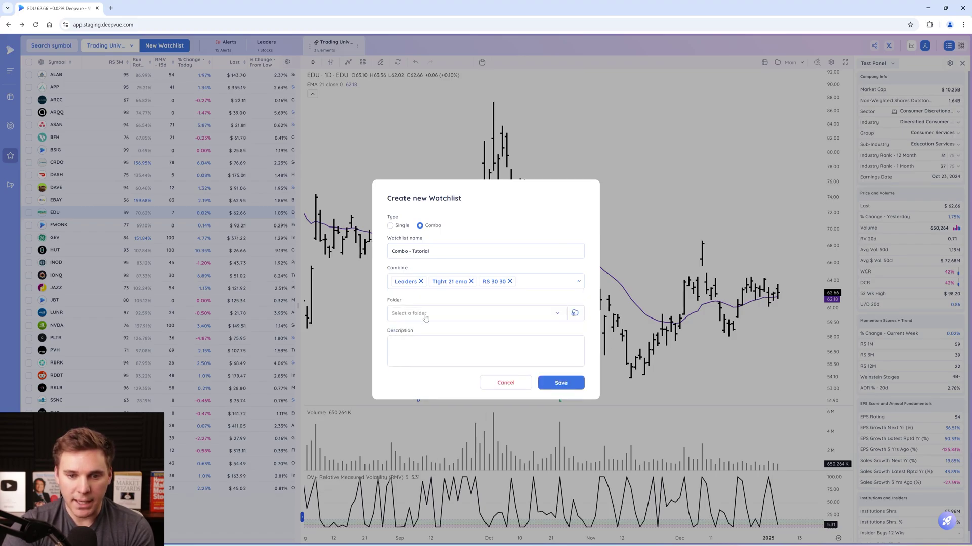
{"action": "left_click", "coordinate": [574, 313]}
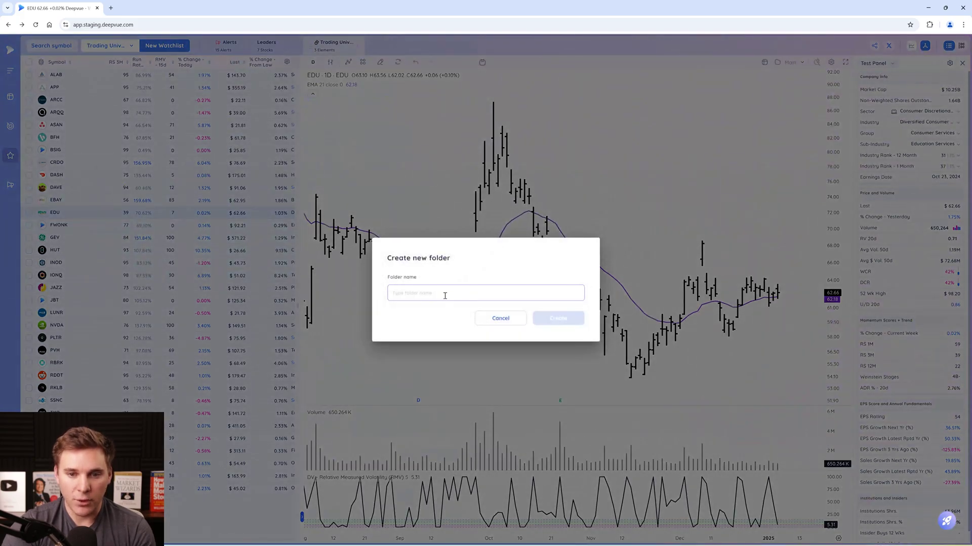
{"action": "type", "text": "Combo"}
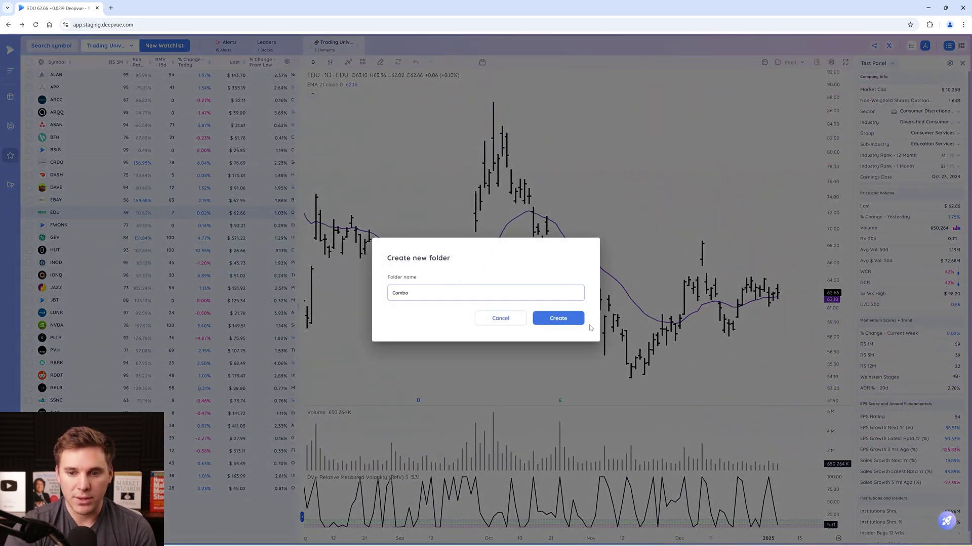
{"action": "left_click", "coordinate": [561, 319]}
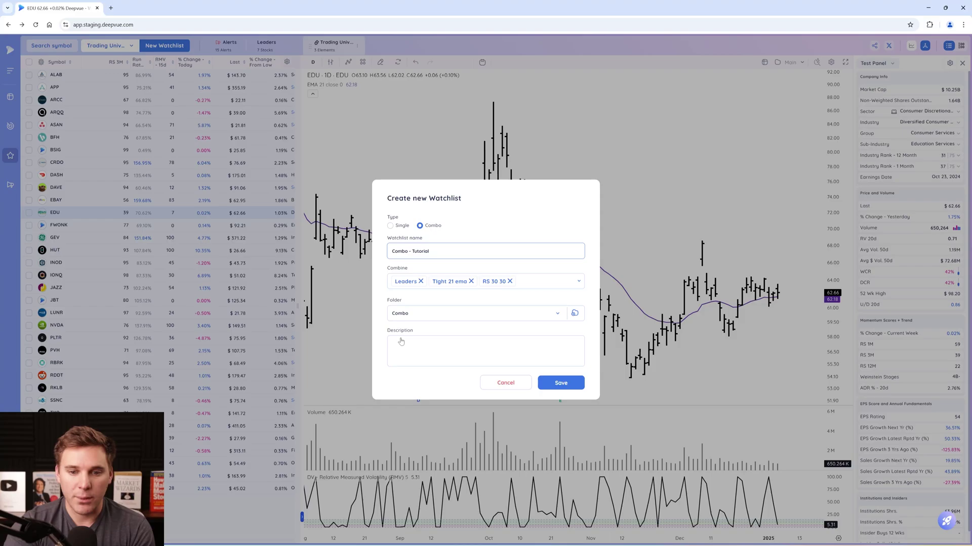
{"action": "left_click", "coordinate": [560, 388]}
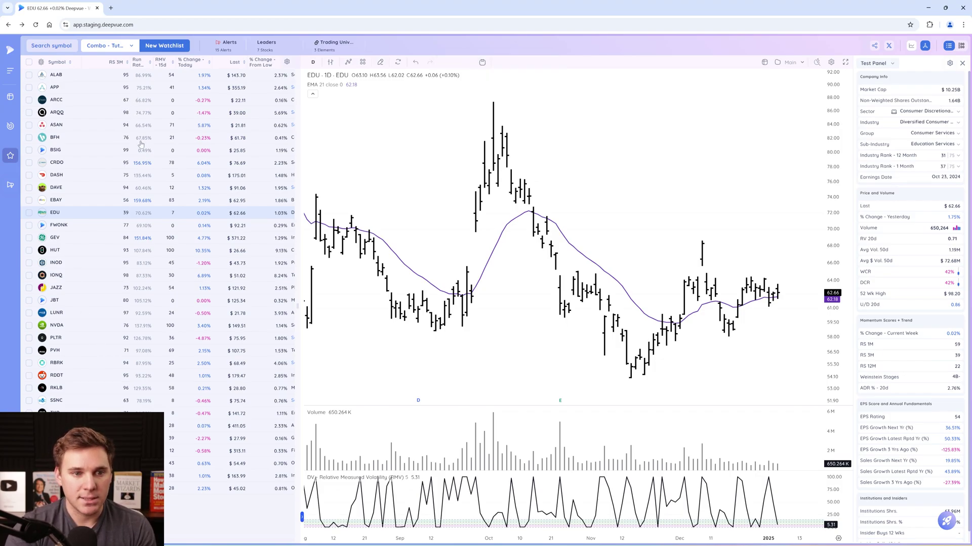
Browse charts from FWONK to IONQ, then sort the list by RS 3M, highest first.
{"action": "left_click", "coordinate": [83, 228]}
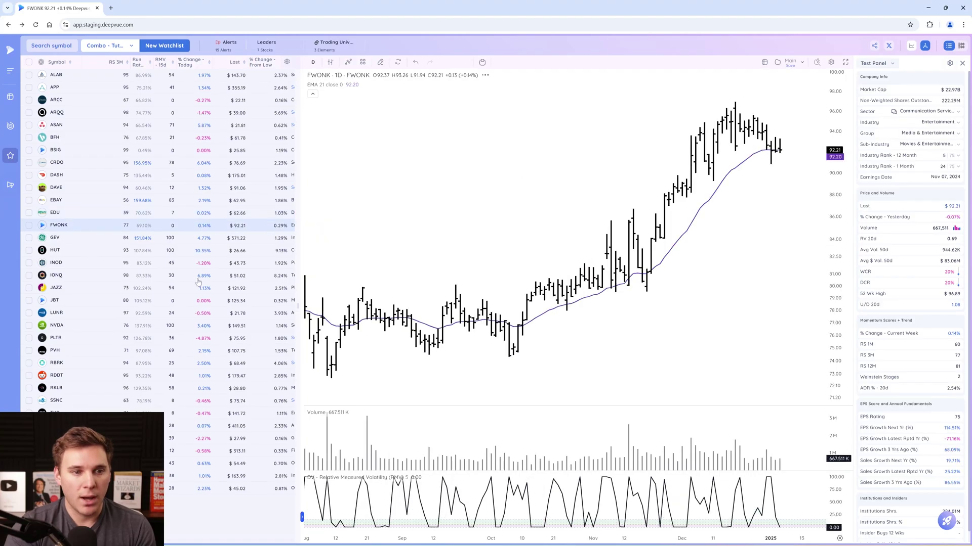
{"action": "key", "text": "Down"}
{"action": "key", "text": "Down"}
{"action": "key", "text": "Down"}
{"action": "key", "text": "Down"}
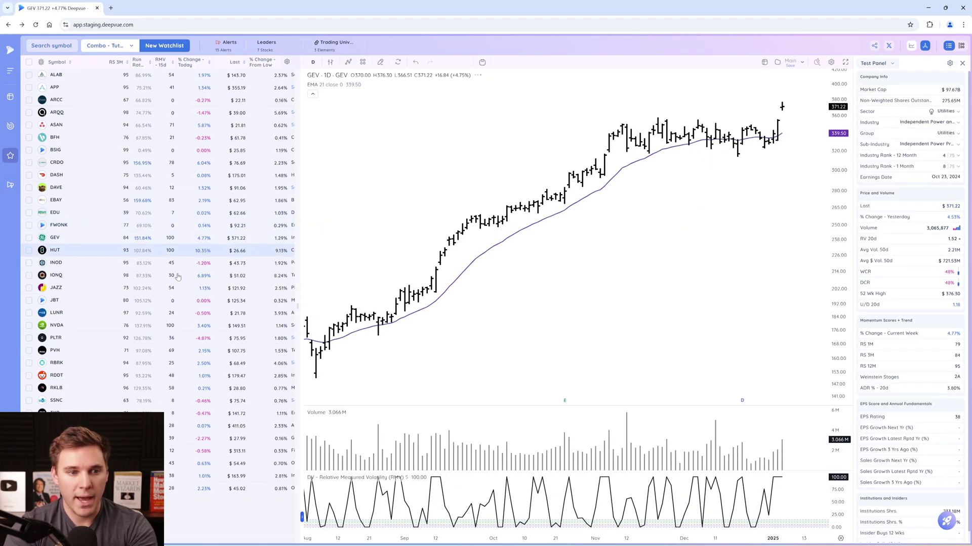
{"action": "left_click", "coordinate": [126, 62]}
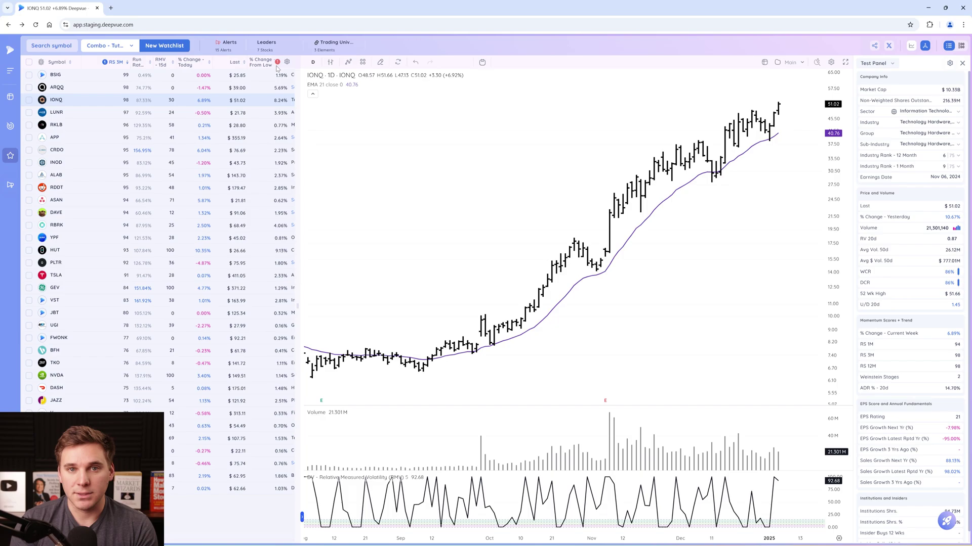
{"action": "left_click", "coordinate": [10, 126]}
{"action": "left_click", "coordinate": [336, 47]}
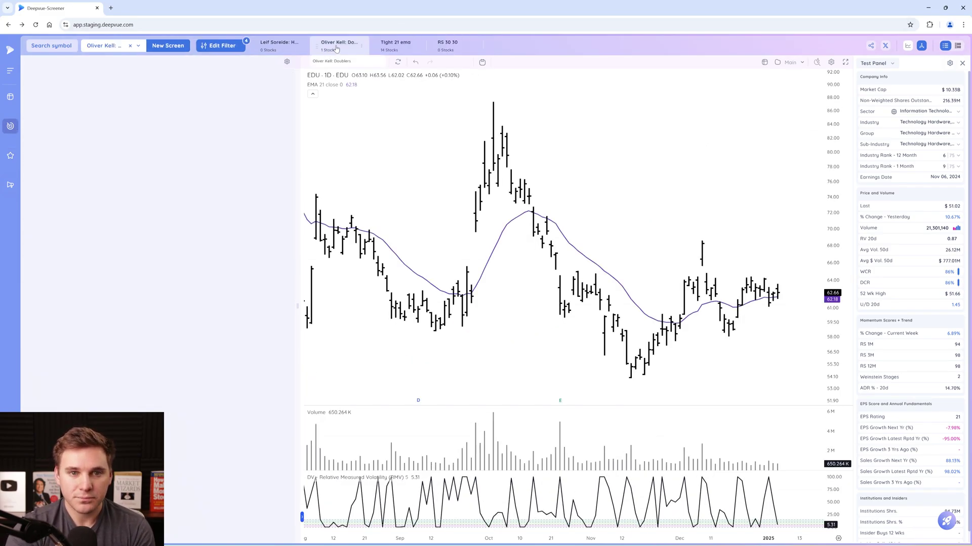
{"action": "left_click", "coordinate": [393, 46]}
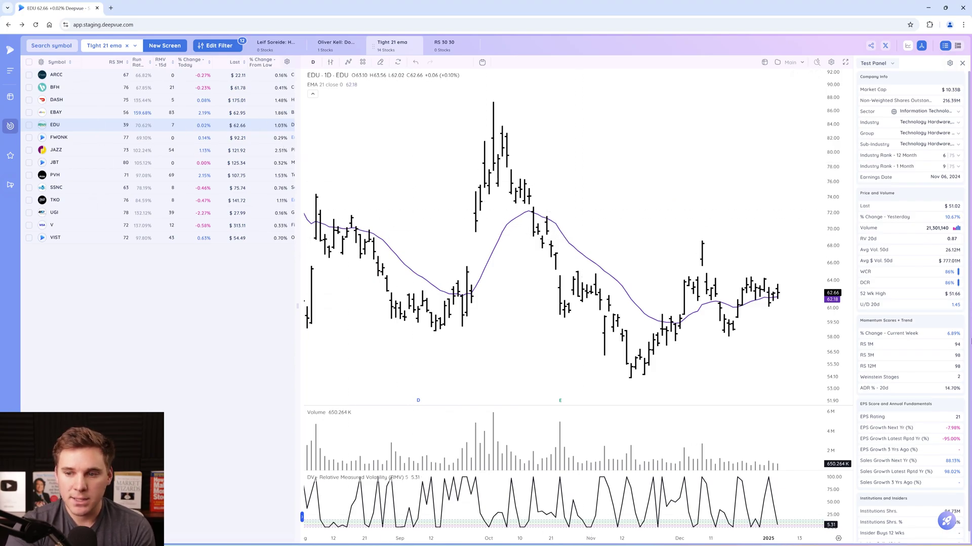
{"action": "left_click", "coordinate": [440, 46]}
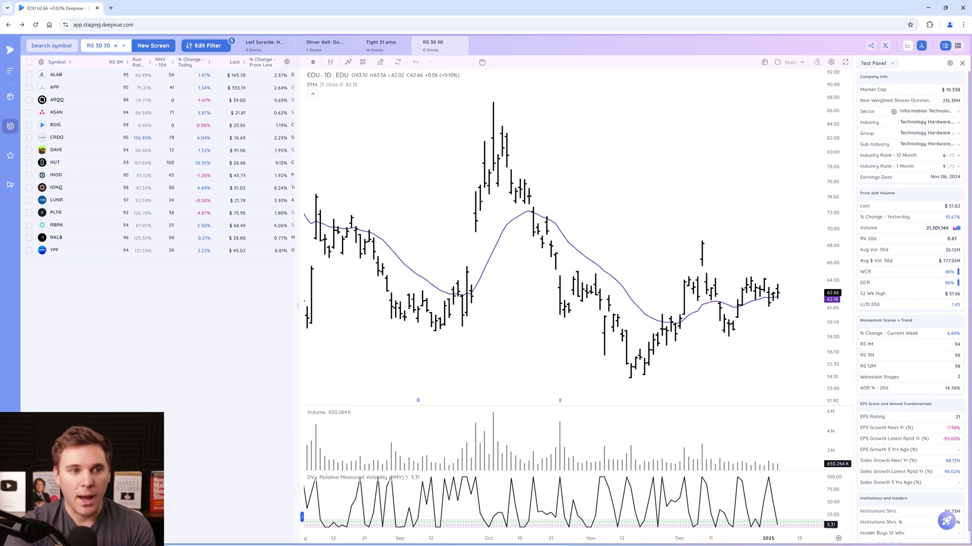
{"action": "left_click", "coordinate": [10, 156]}
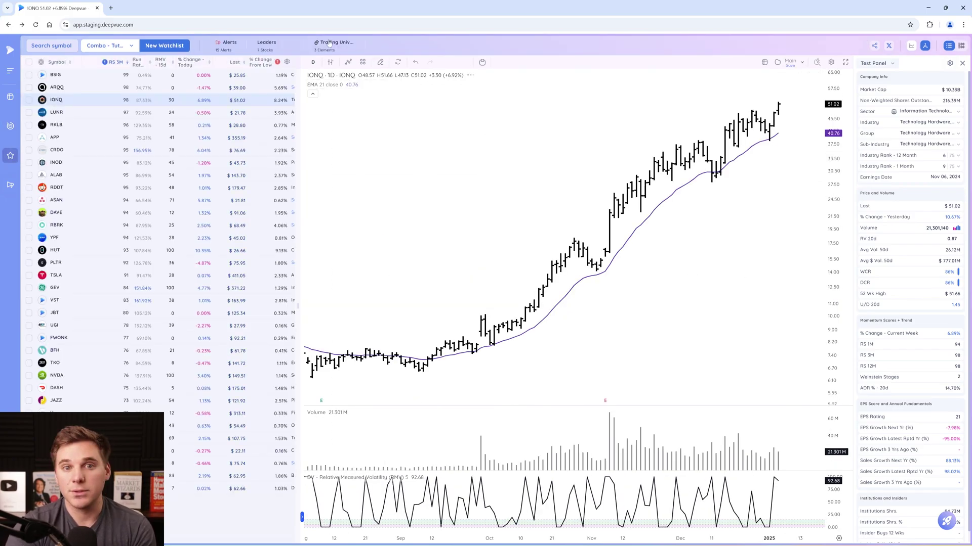
{"action": "mouse_move", "coordinate": [324, 51]}
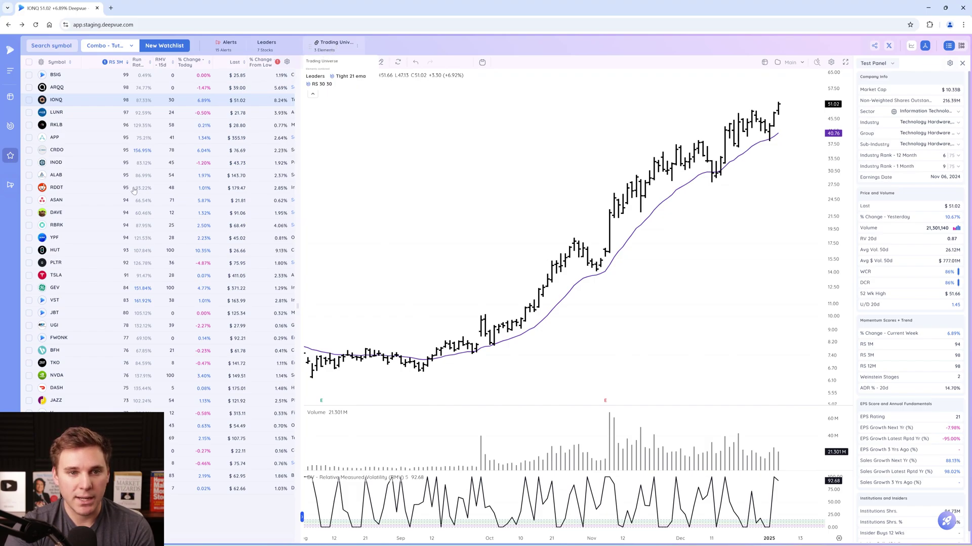